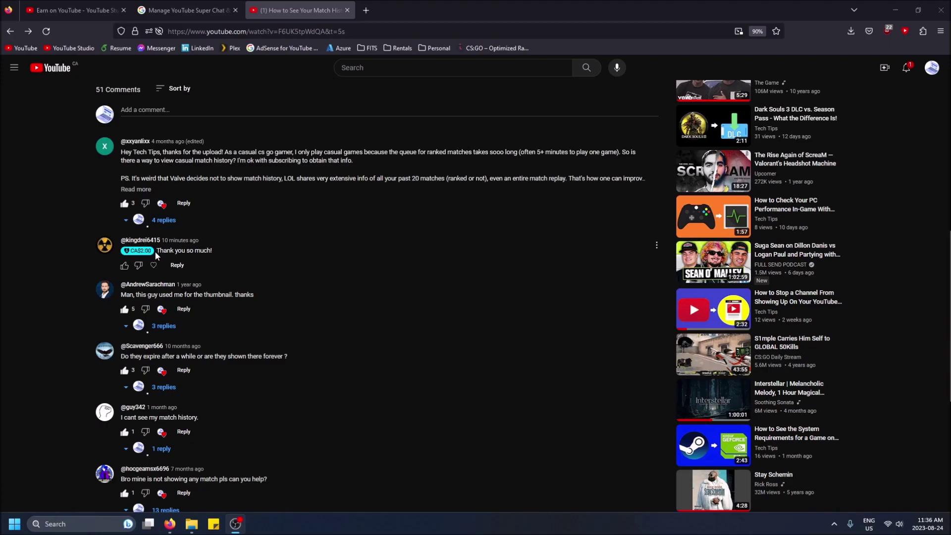
Highlight the Super Thanks comment, and try the Super Thanks purchase window without buying
left_click(129, 252)
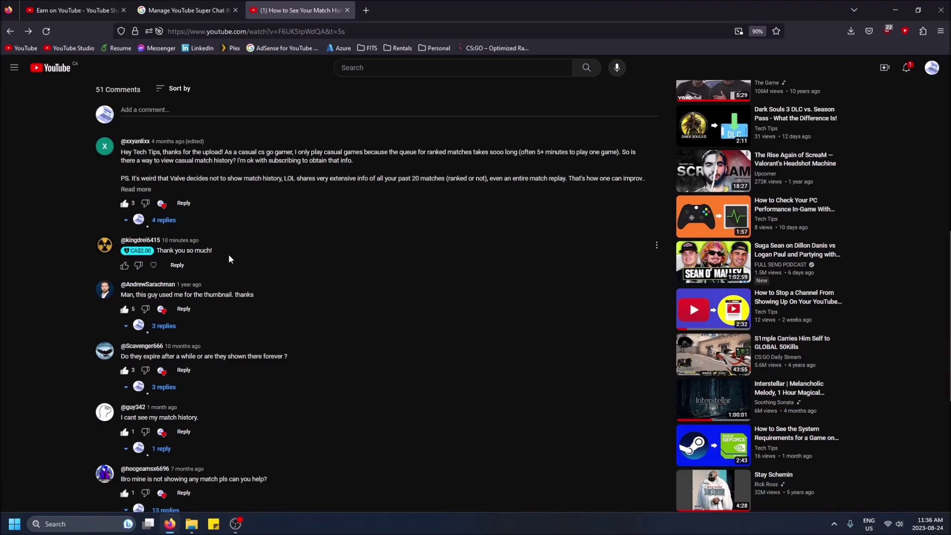
left_click_drag(214, 253, 158, 252)
scroll(318, 282, "up", 2)
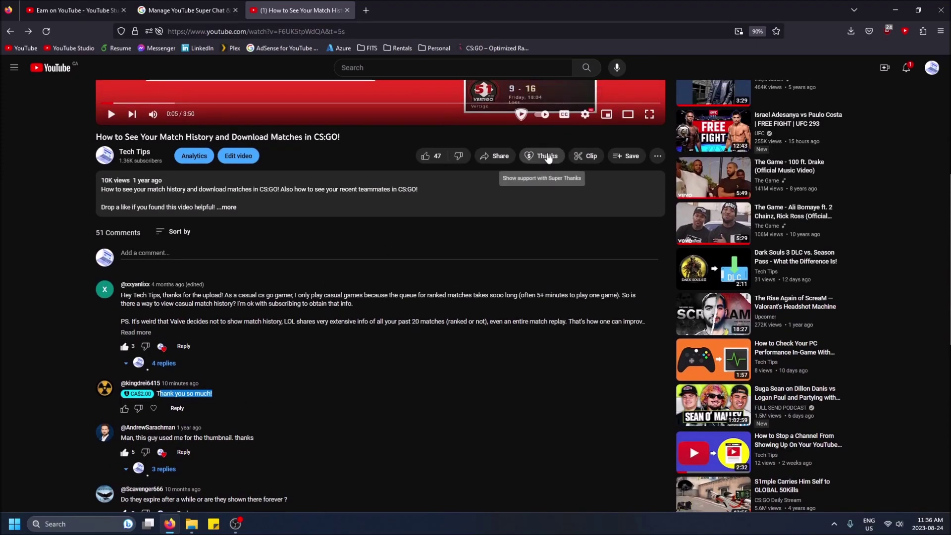
left_click(547, 158)
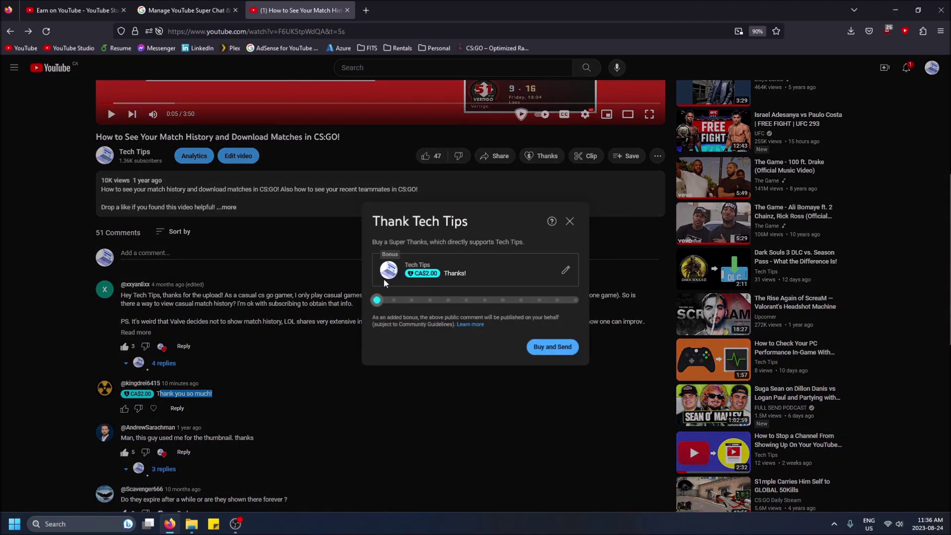
mouse_move(384, 300)
left_mouse_down()
mouse_move(570, 303)
mouse_move(373, 303)
left_mouse_up()
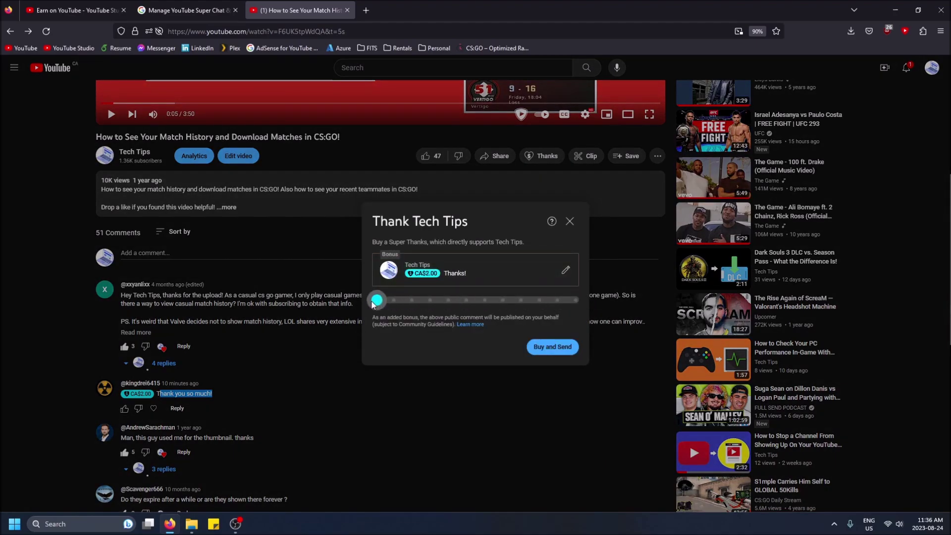
left_click(525, 269)
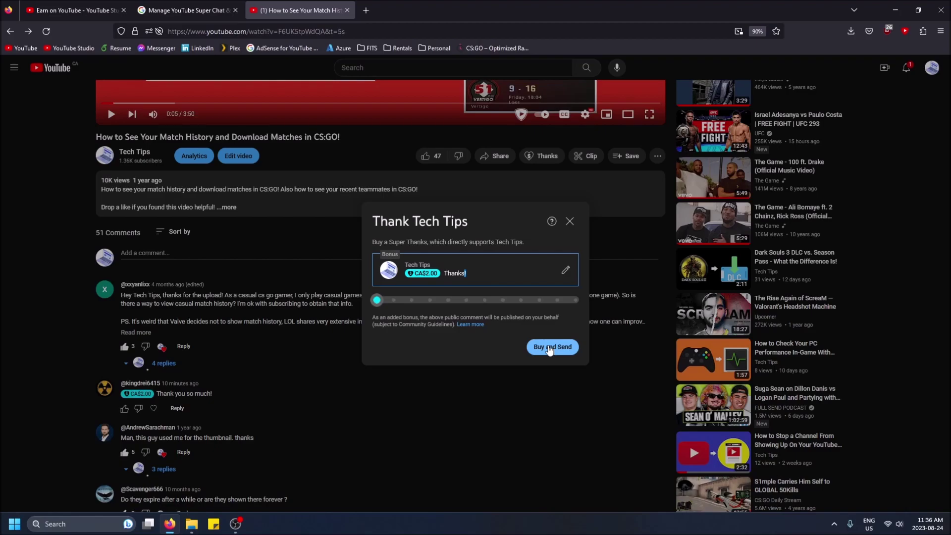
left_click(569, 221)
scroll(308, 347, "down", 1)
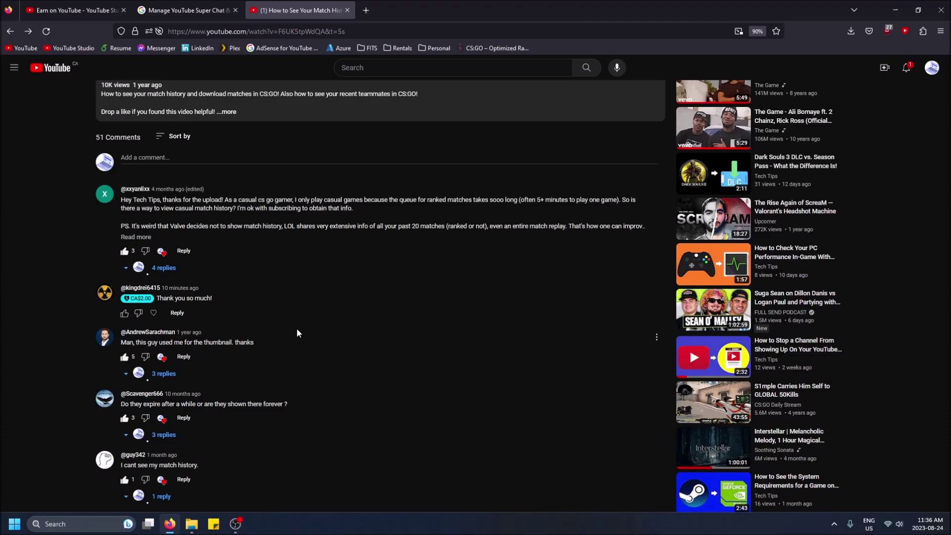
scroll(373, 274, "up", 3)
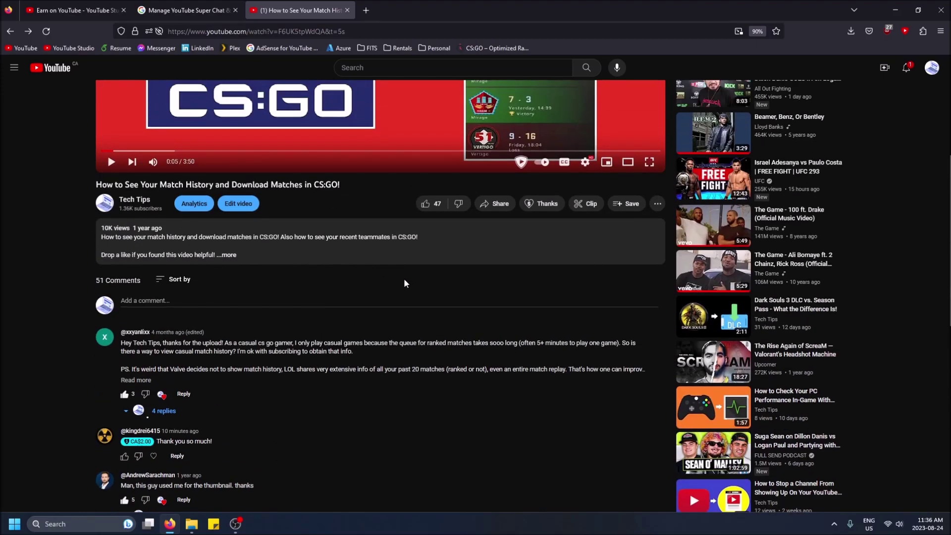
scroll(403, 279, "down", 1)
scroll(415, 322, "down", 3)
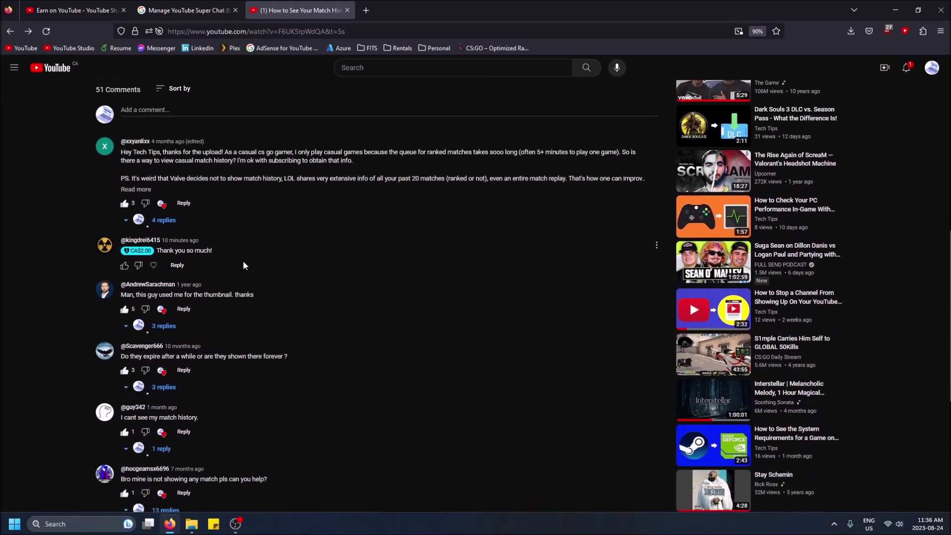
left_click_drag(215, 251, 97, 256)
left_click(188, 254)
Go to YouTube Studio from the account menu and open the Earn on YouTube Supers page
left_click(933, 72)
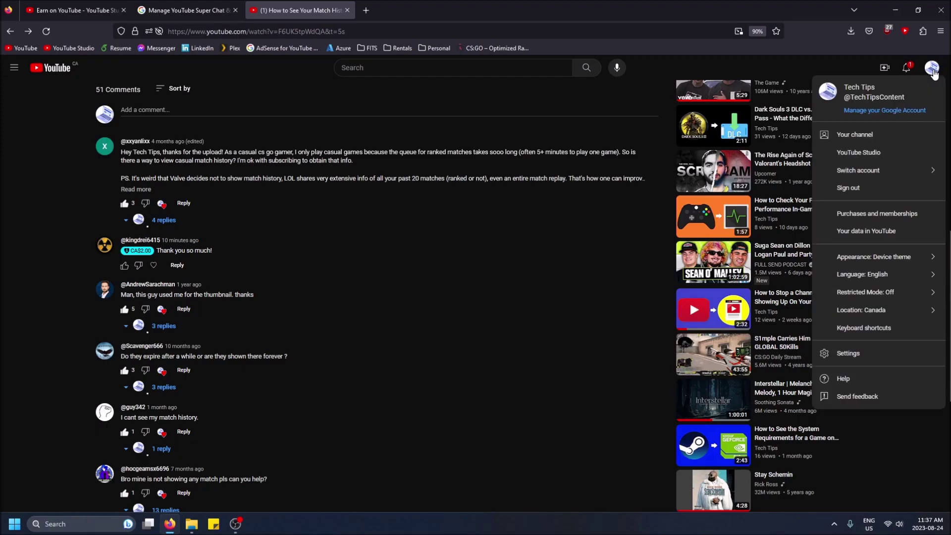
left_click(882, 152)
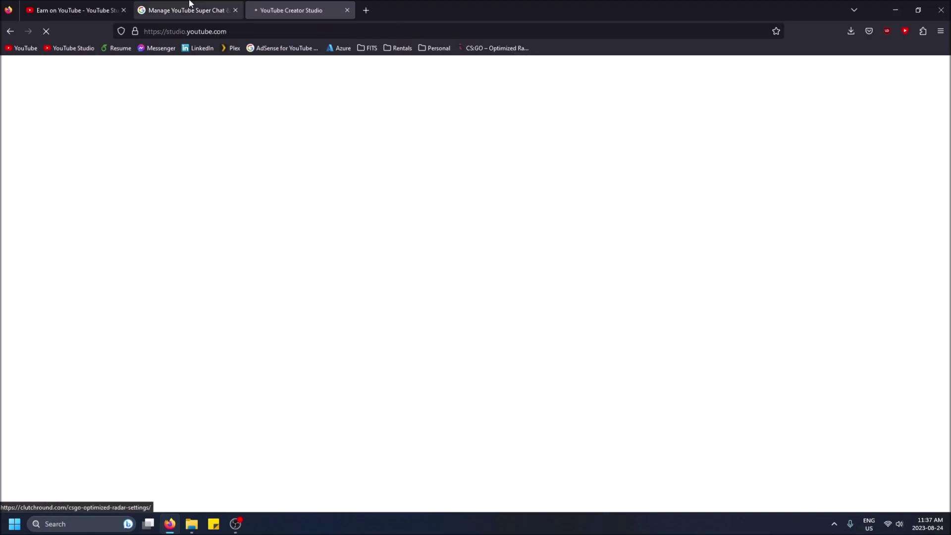
left_click(89, 4)
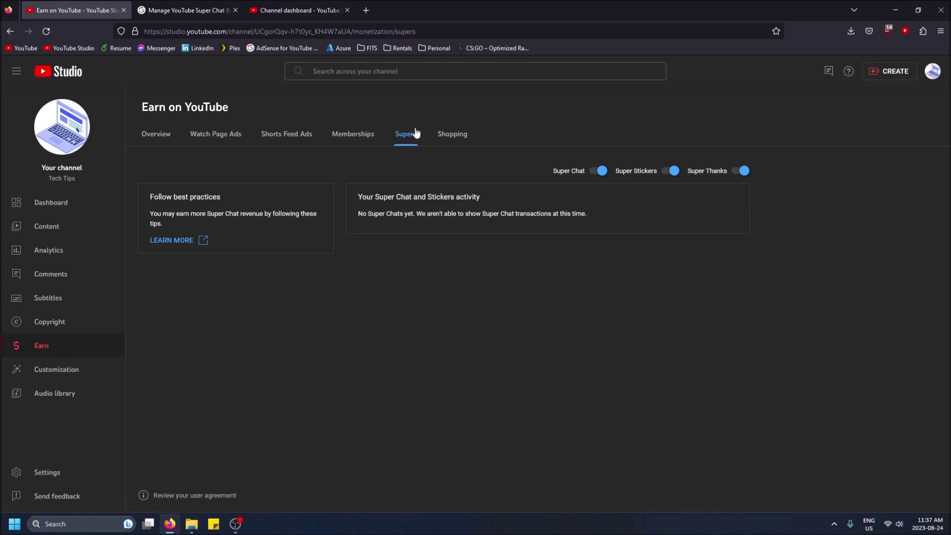
left_click(464, 136)
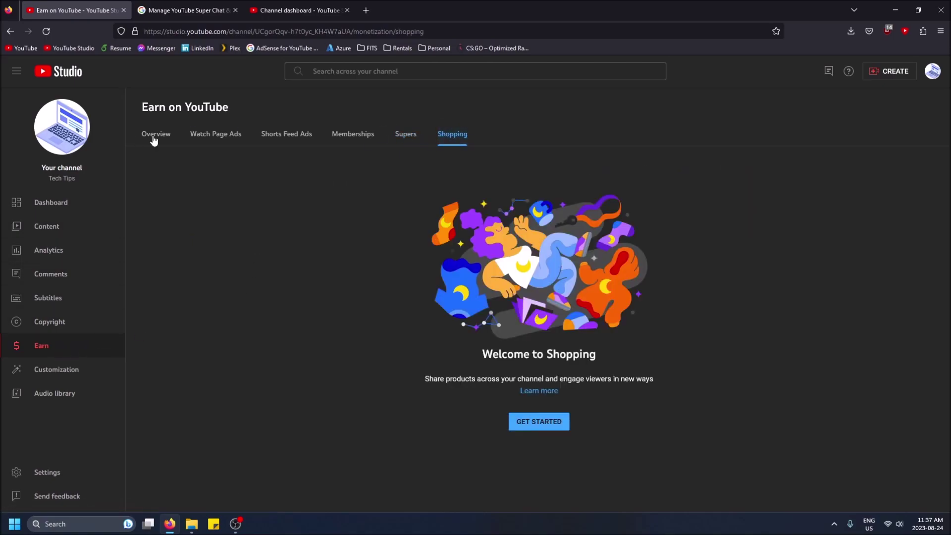
left_click(408, 144)
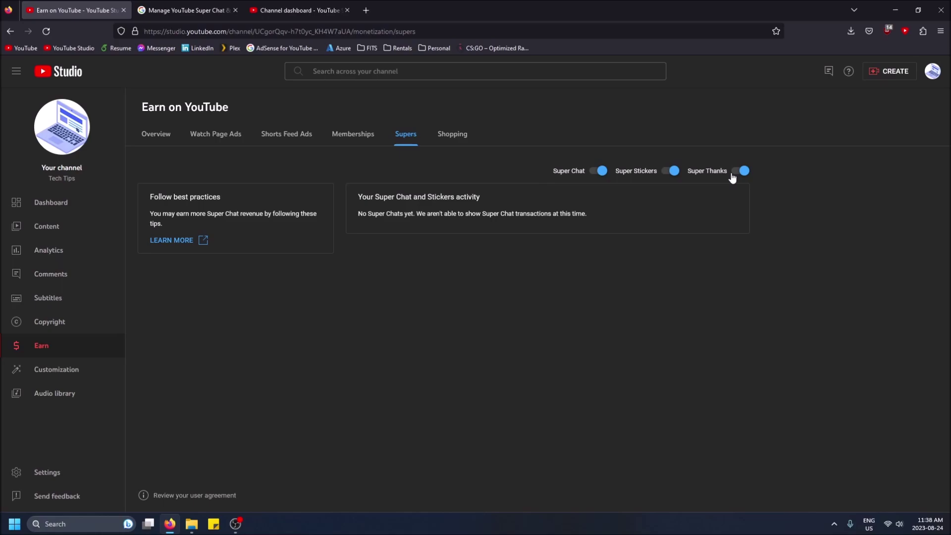
left_click_drag(499, 201, 361, 198)
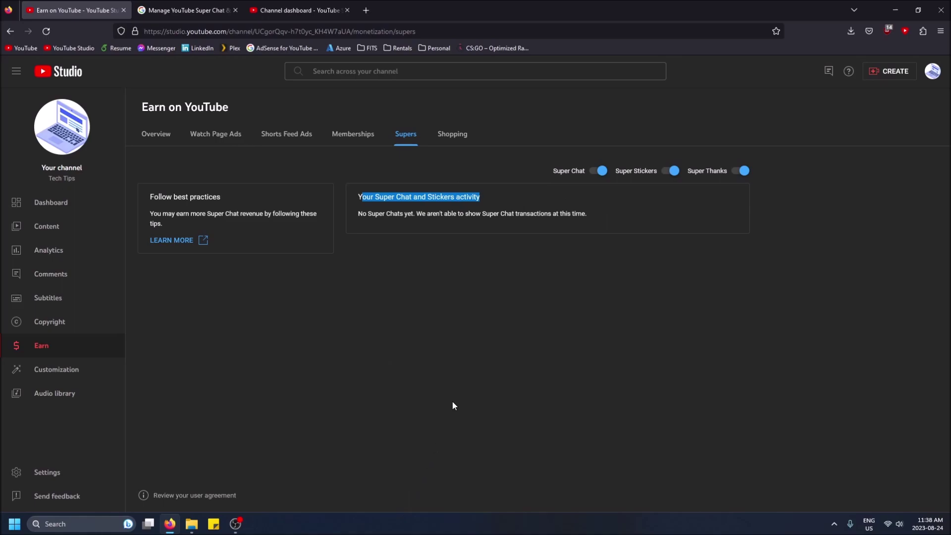
left_click_drag(696, 171, 726, 172)
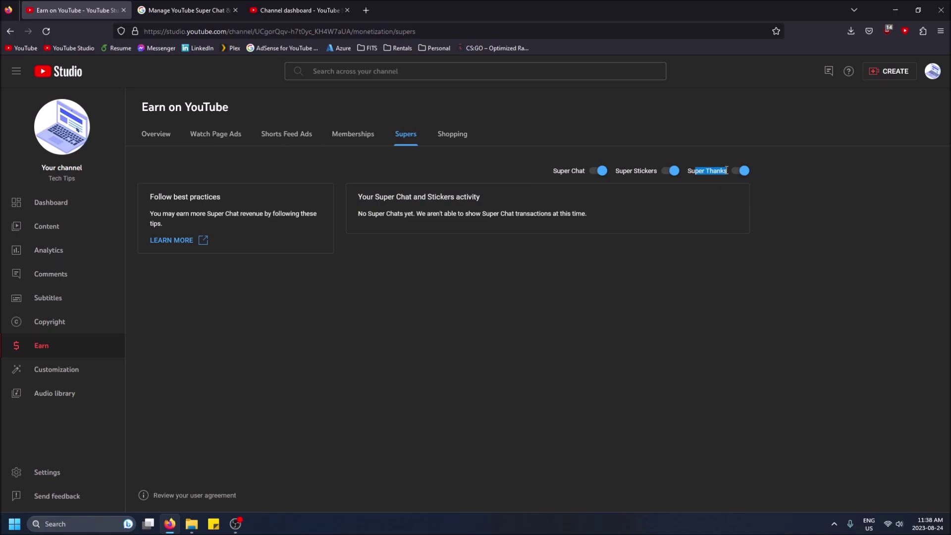